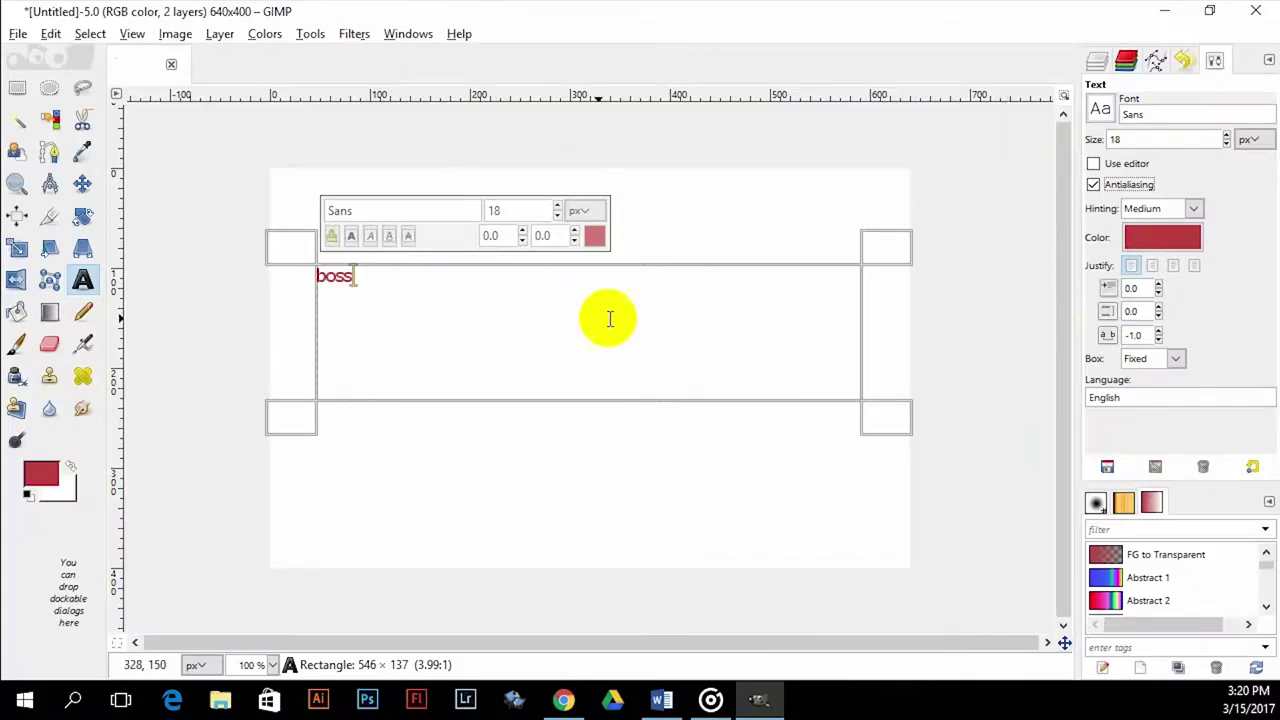
pyautogui.rightClick(366, 279)
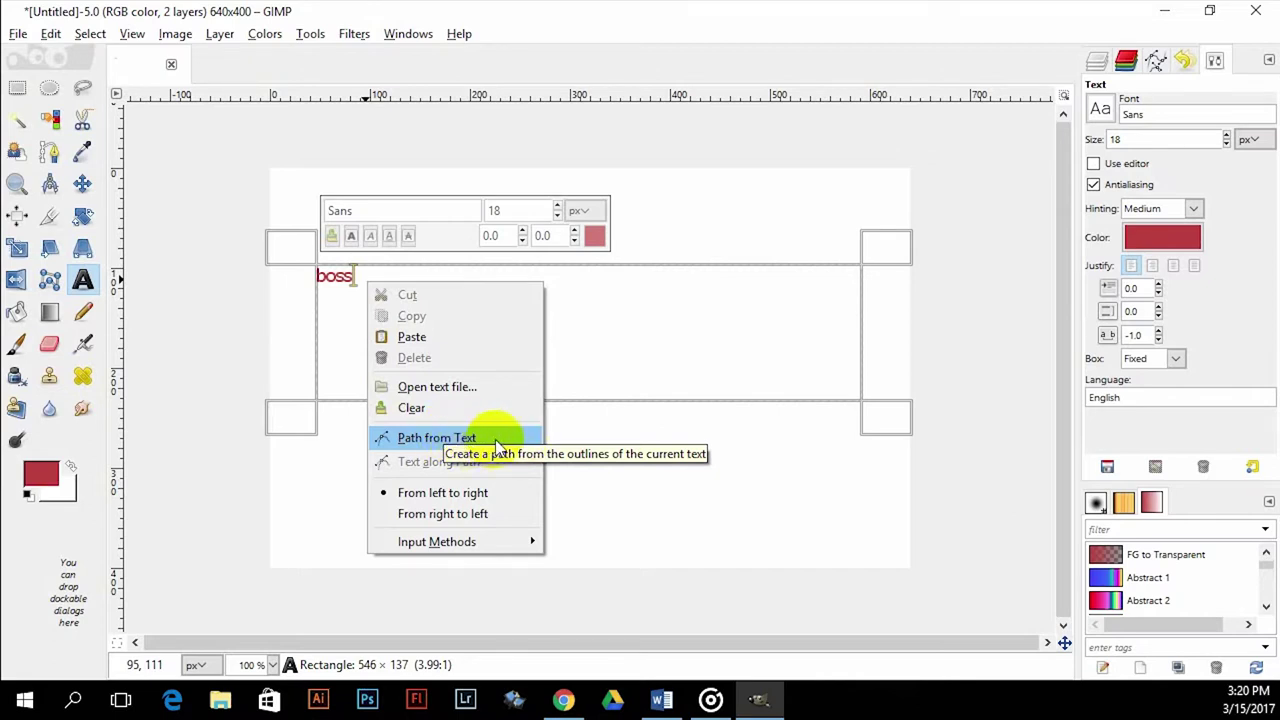
pyautogui.click(702, 333)
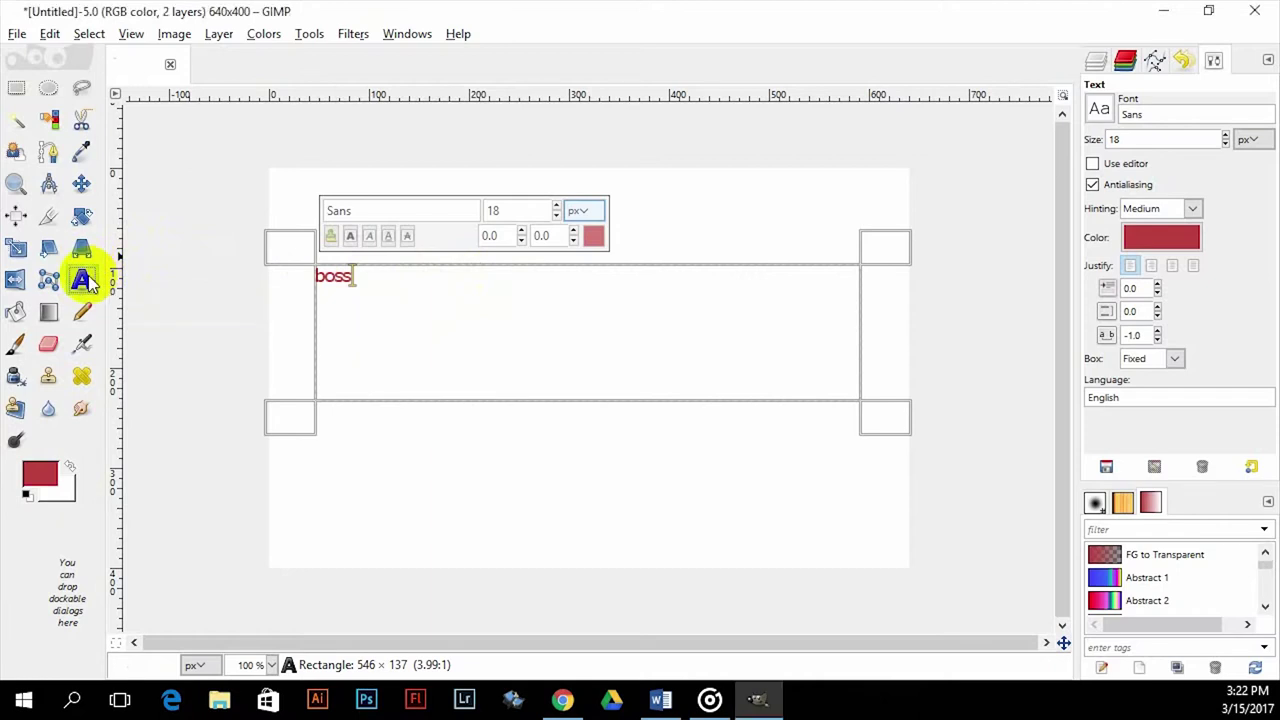
# Enable the separate text editor for the "boss" text layer and move the editor window over the canvas.
pyautogui.click(353, 283)
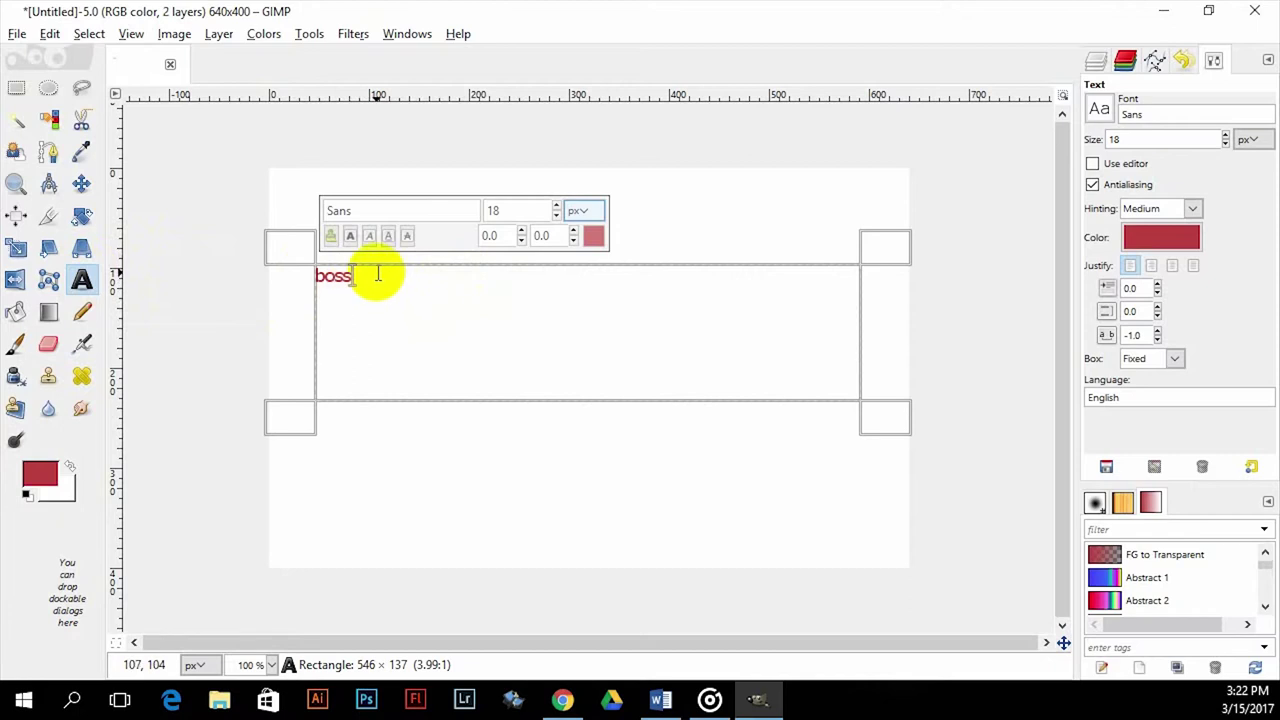
pyautogui.click(1097, 163)
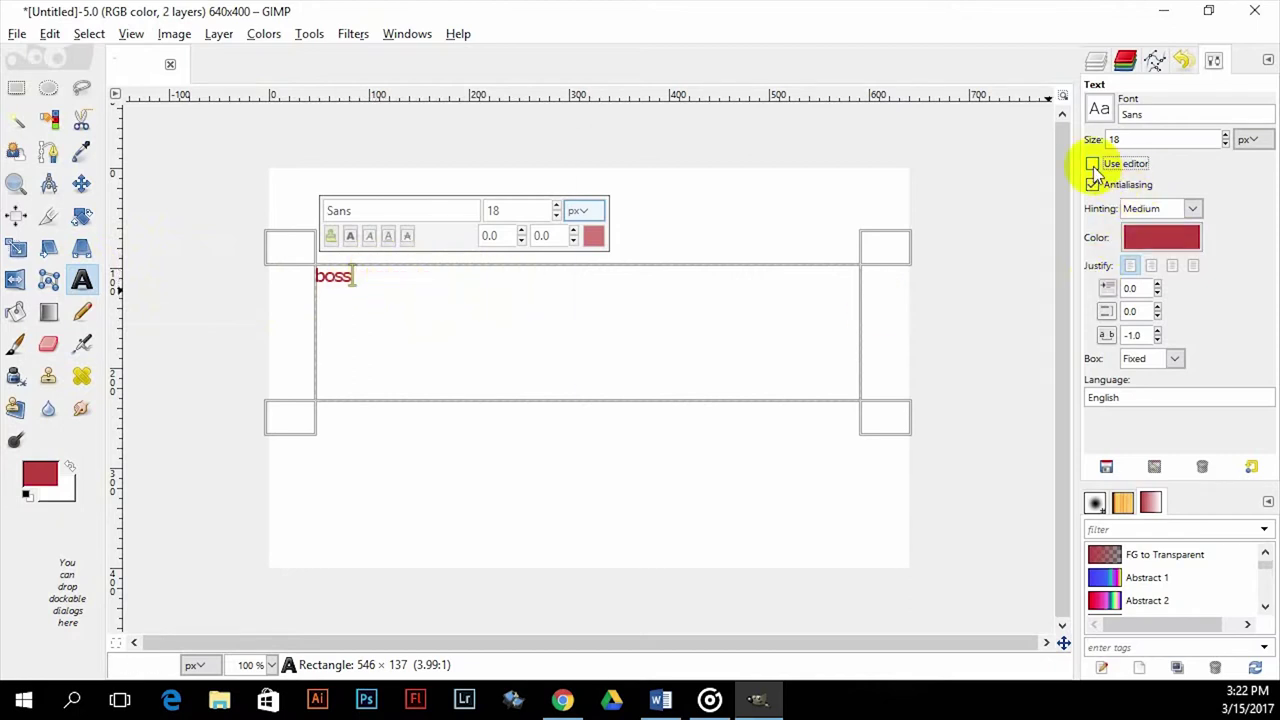
pyautogui.moveTo(734, 140); pyautogui.dragTo(630, 176)
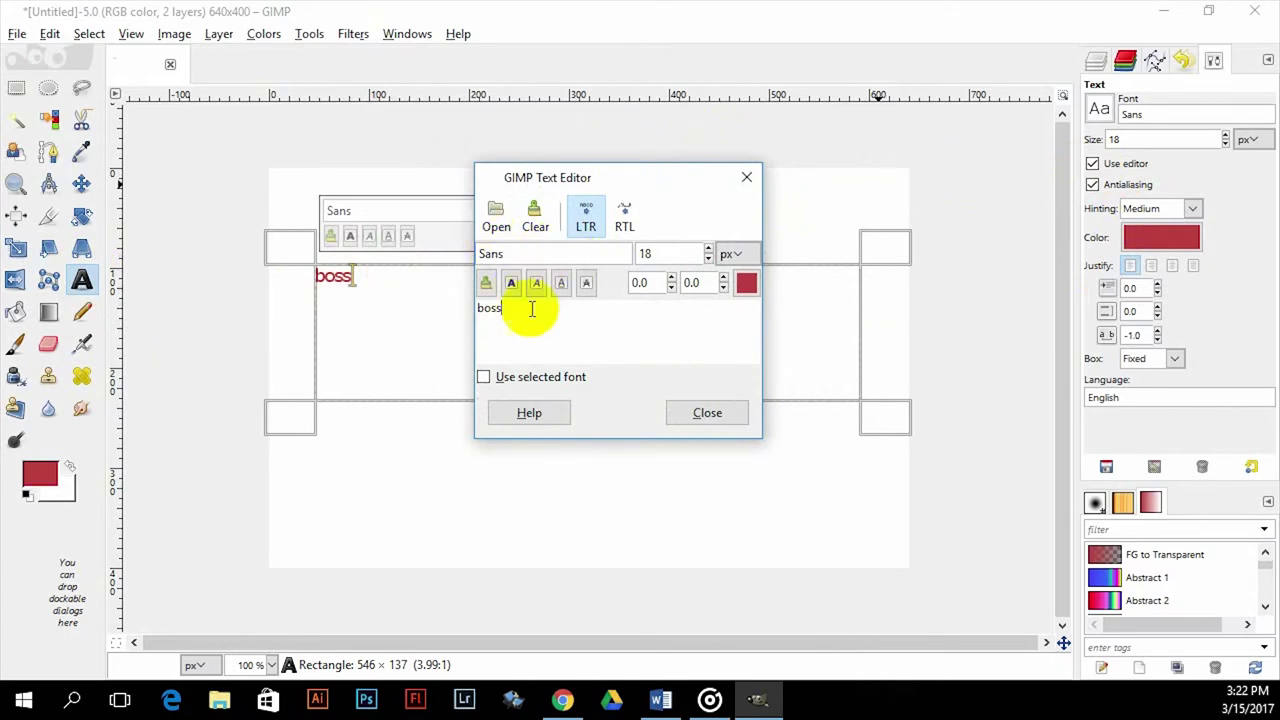
# Replace the word "boss" with "banlang" in the text editor and close it.
pyautogui.moveTo(514, 312); pyautogui.dragTo(450, 310)
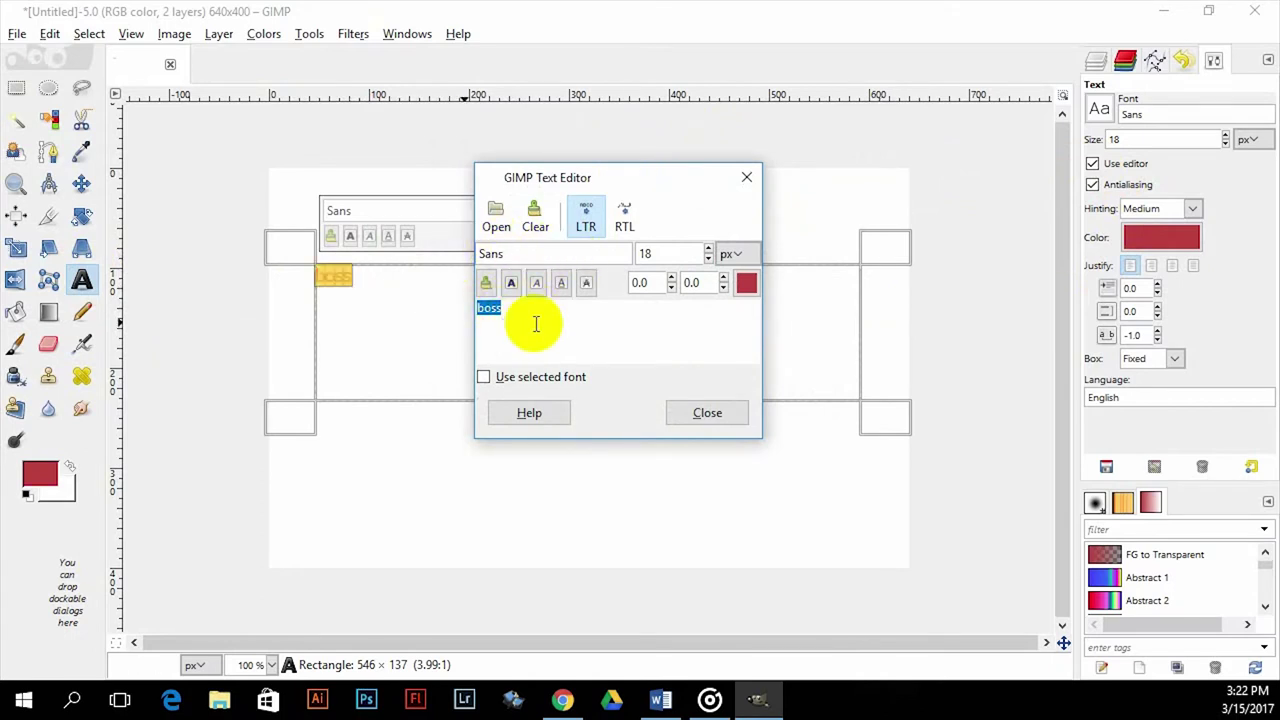
pyautogui.press('BackSpace')
pyautogui.write('w')
pyautogui.write('ีสฟ')
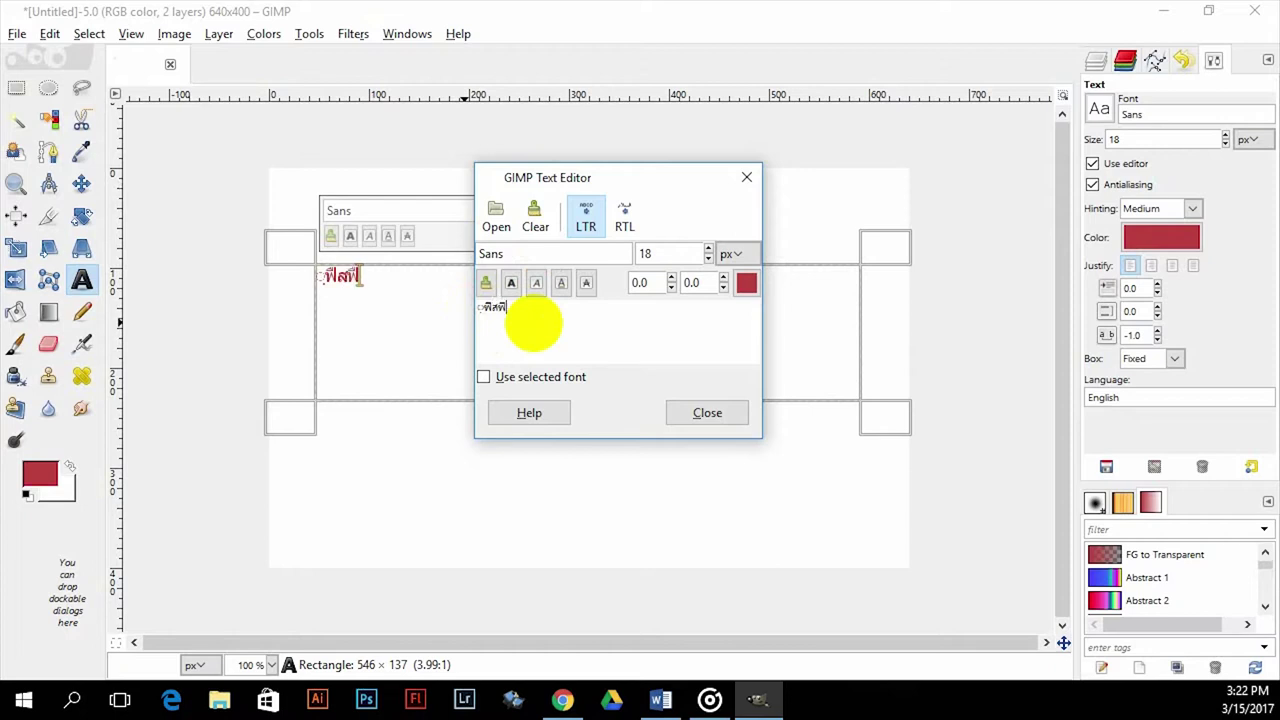
pyautogui.press('BackSpace')
pyautogui.press('BackSpace')
pyautogui.press('BackSpace')
pyautogui.press('BackSpace')
pyautogui.write('banlang')
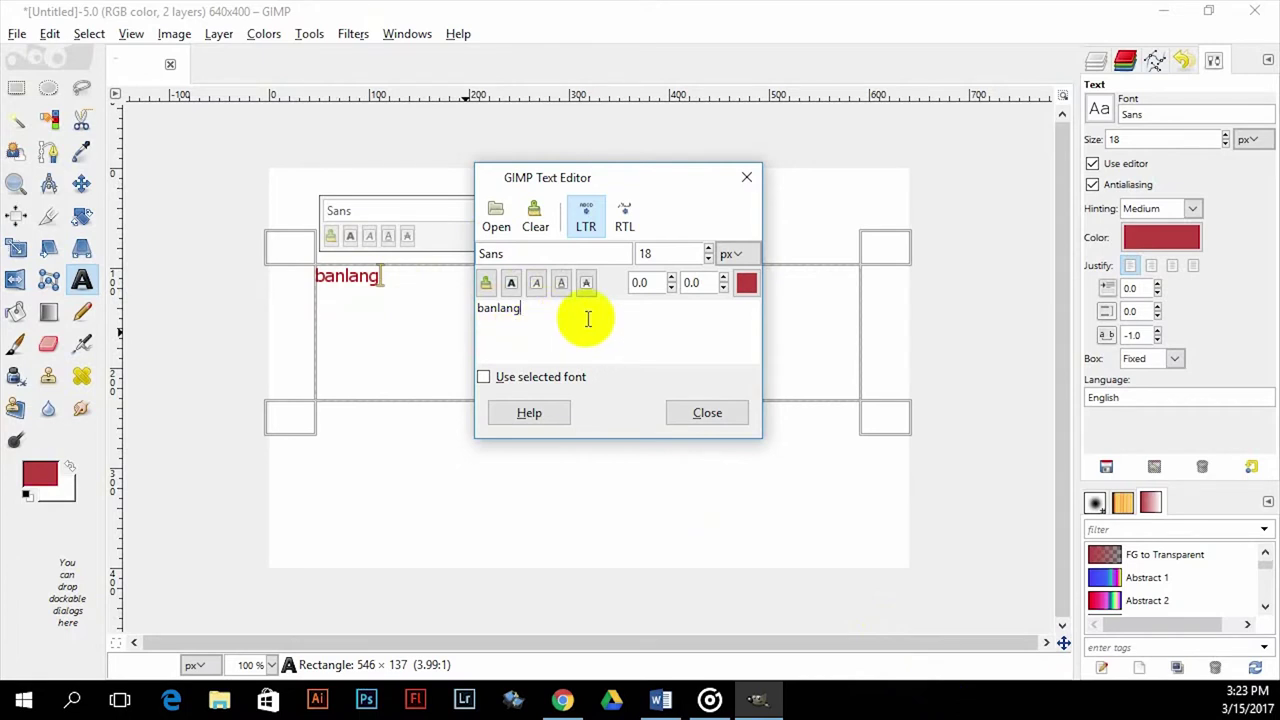
pyautogui.click(695, 415)
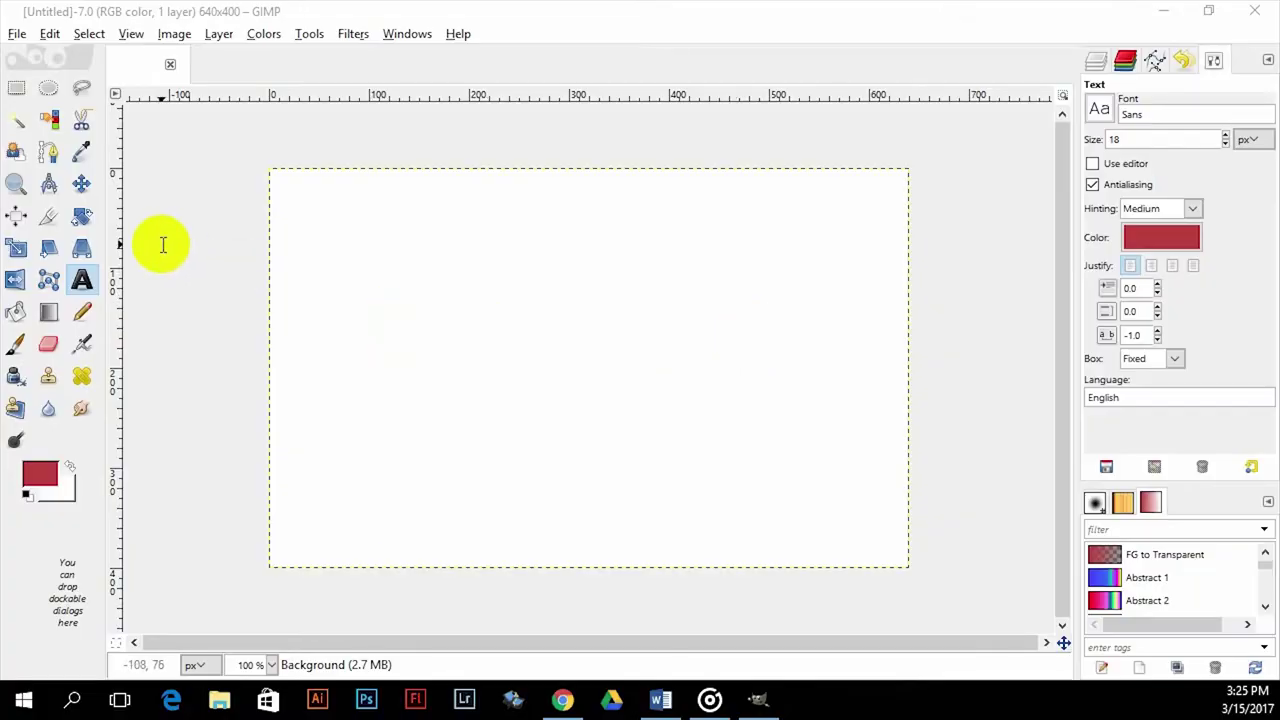
# Draw a text box about 488 × 178 px on the blank canvas and enter "GGGGG" at 85 px.
pyautogui.click(82, 280)
pyautogui.moveTo(309, 266); pyautogui.dragTo(796, 443)
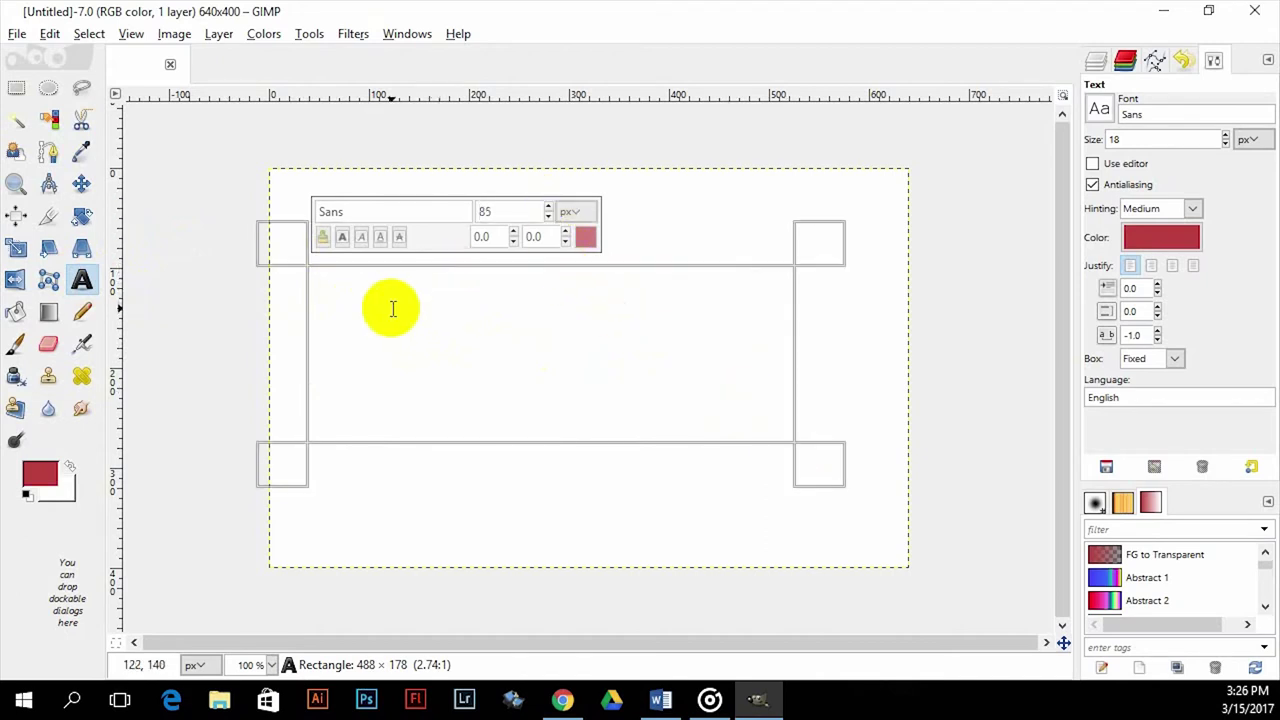
pyautogui.write('GGGGG')
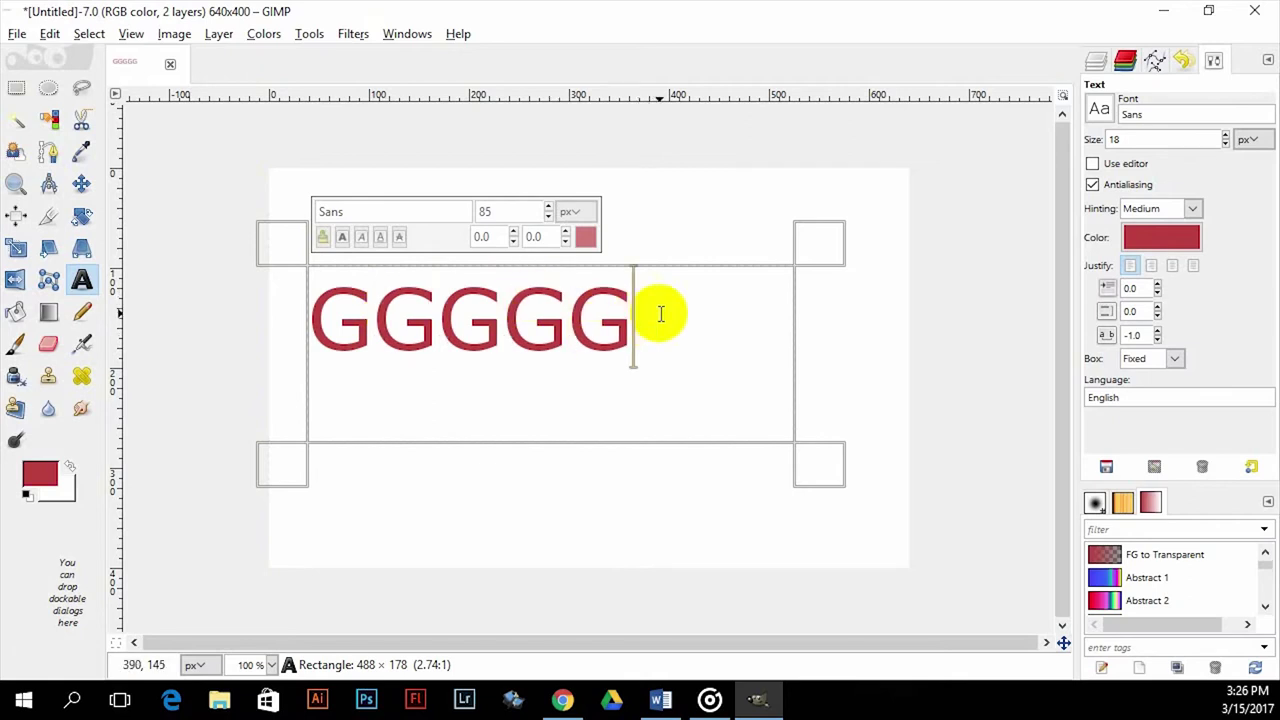
# Create a path from the "GGGGG" text and convert that path into a selection.
pyautogui.moveTo(660, 314); pyautogui.dragTo(329, 317)
pyautogui.rightClick(347, 315)
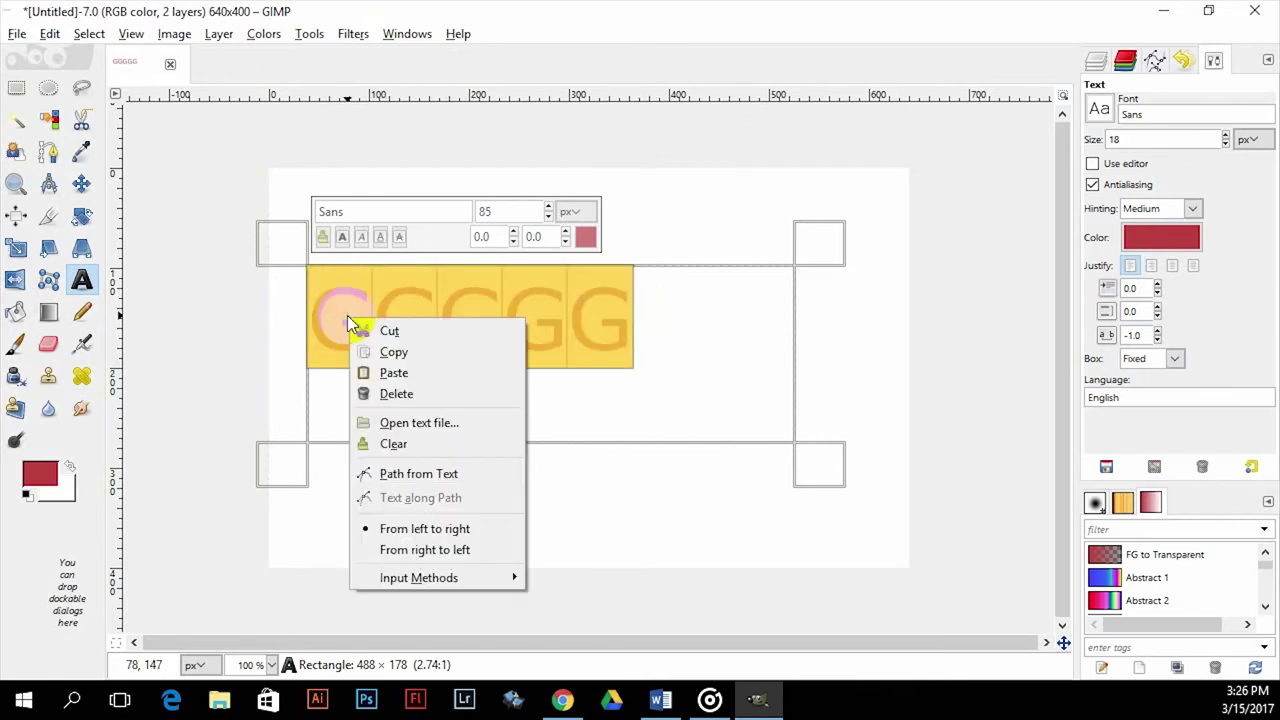
pyautogui.click(427, 472)
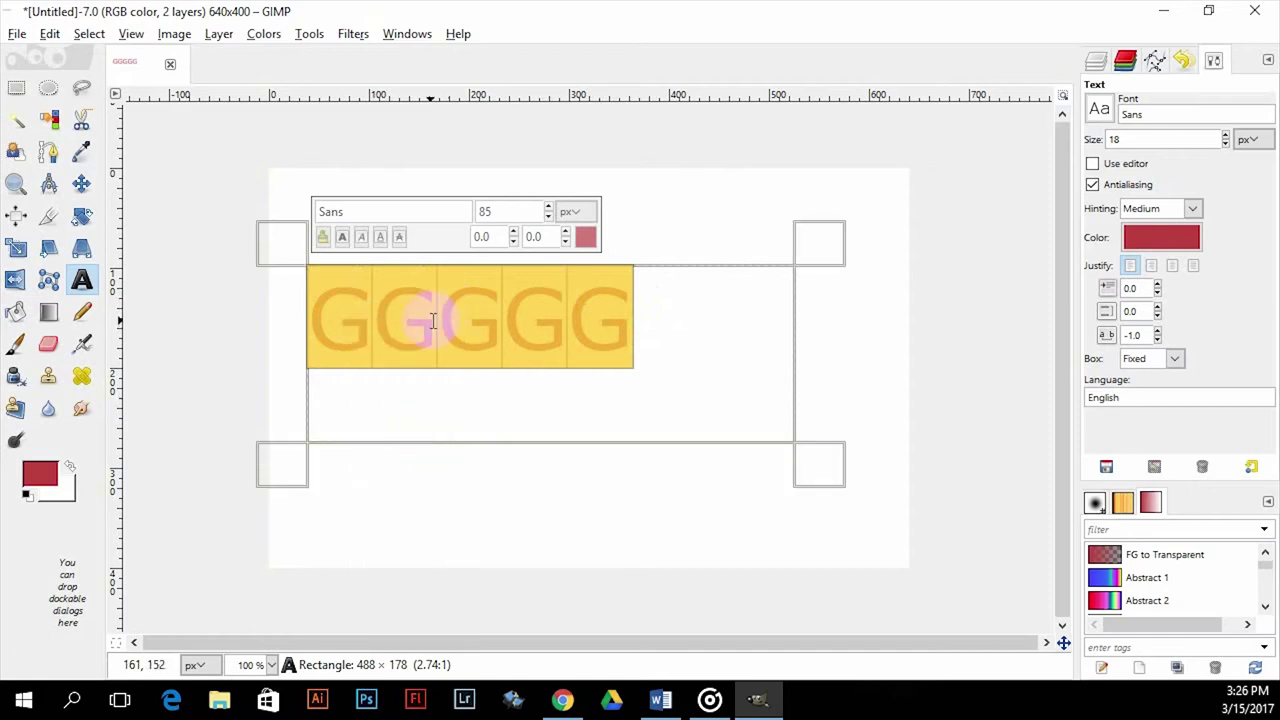
pyautogui.click(105, 35)
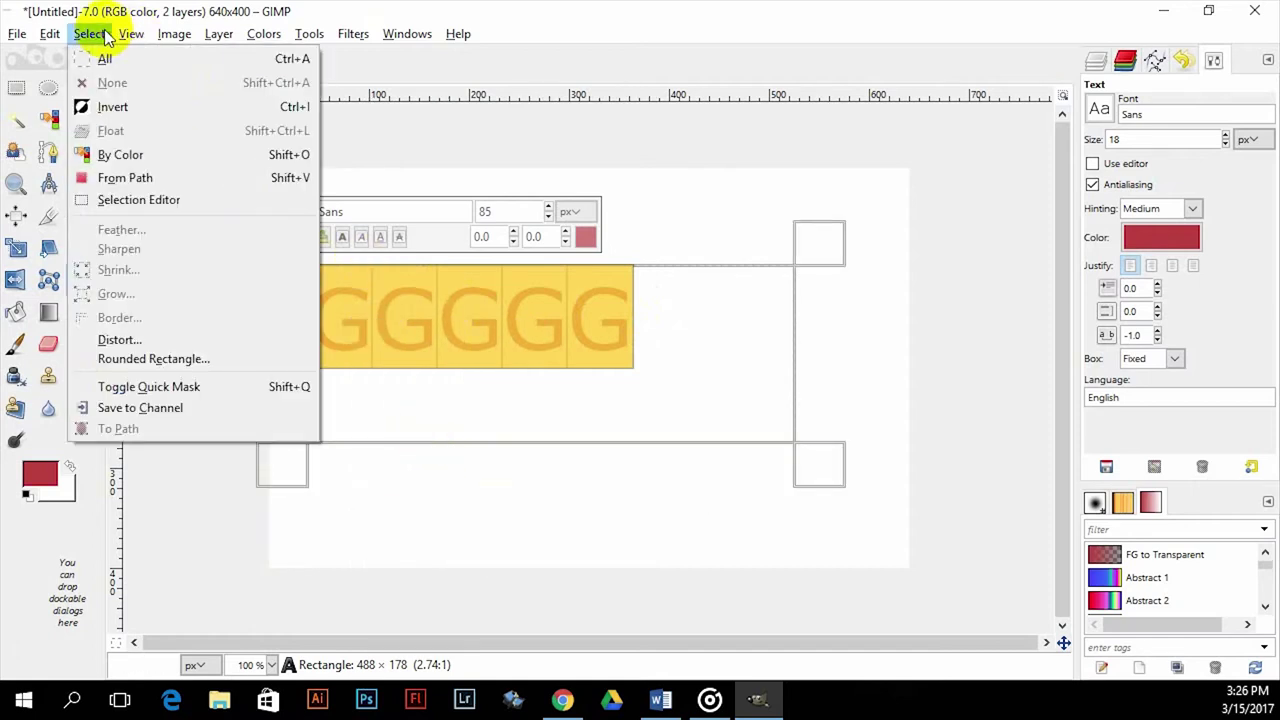
pyautogui.click(172, 178)
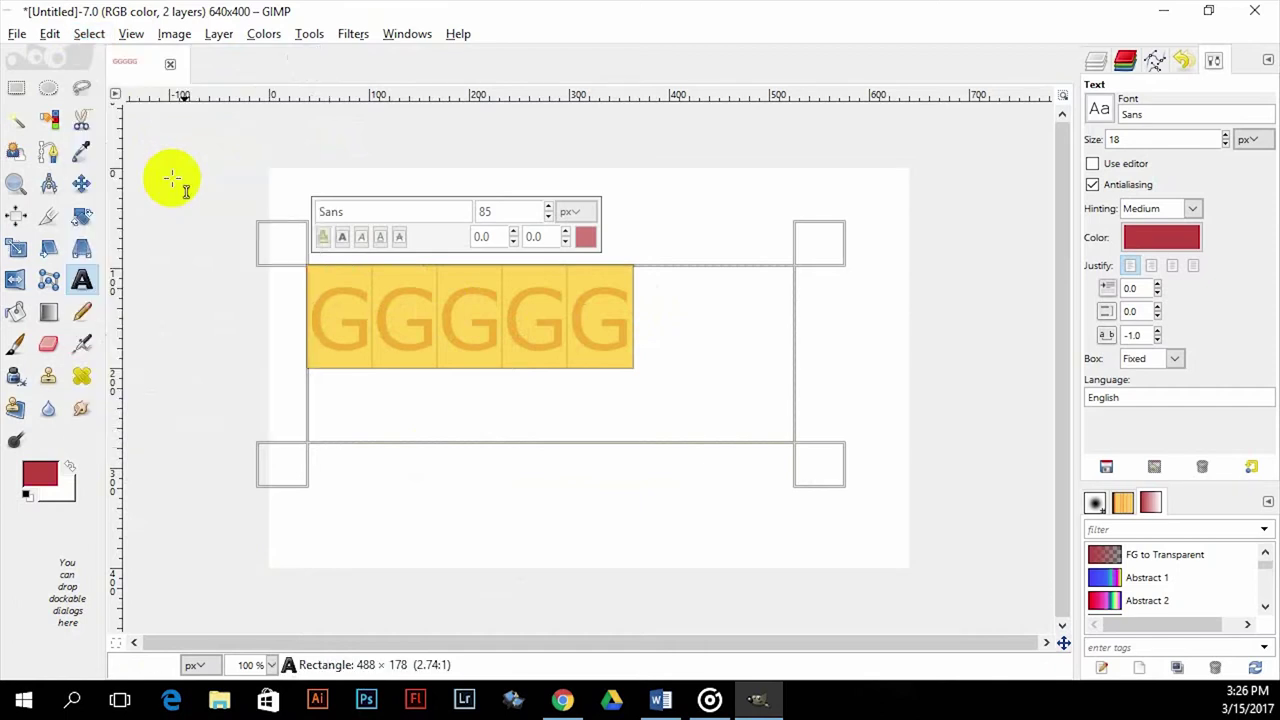
pyautogui.click(540, 340)
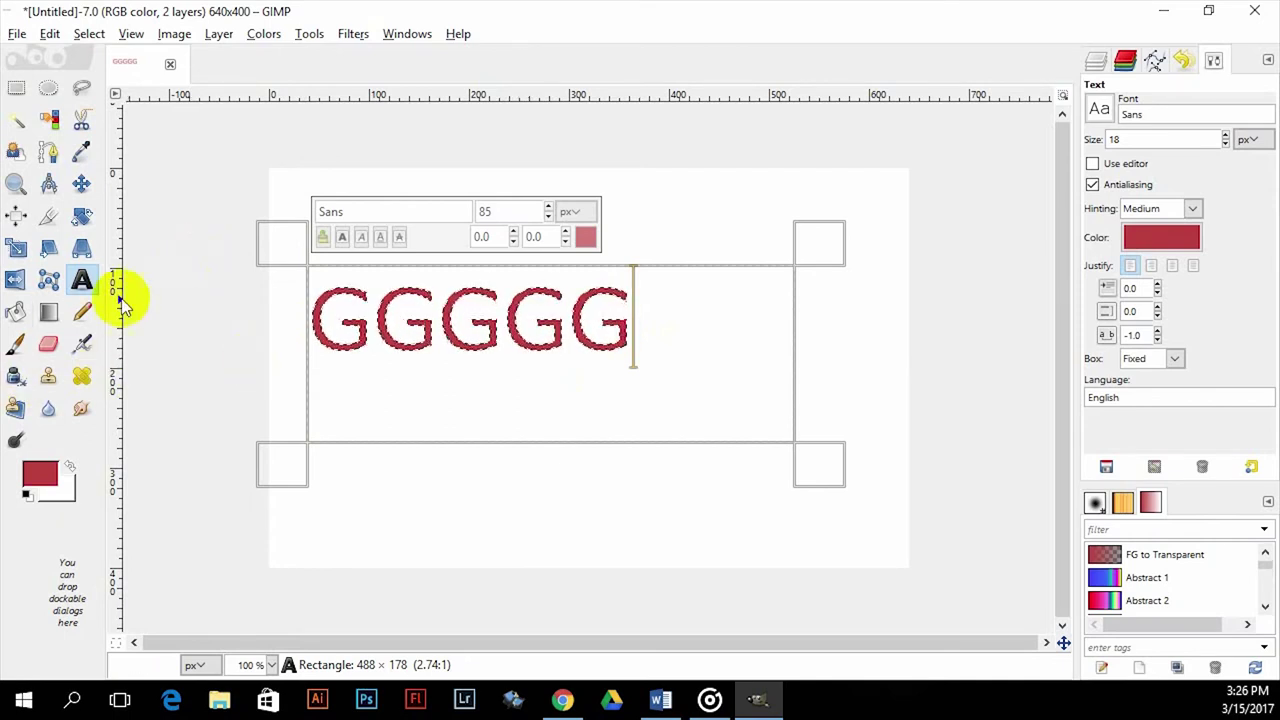
# Set the foreground colour to 250505 and paint across the selected letters with the Paintbrush.
pyautogui.click(14, 348)
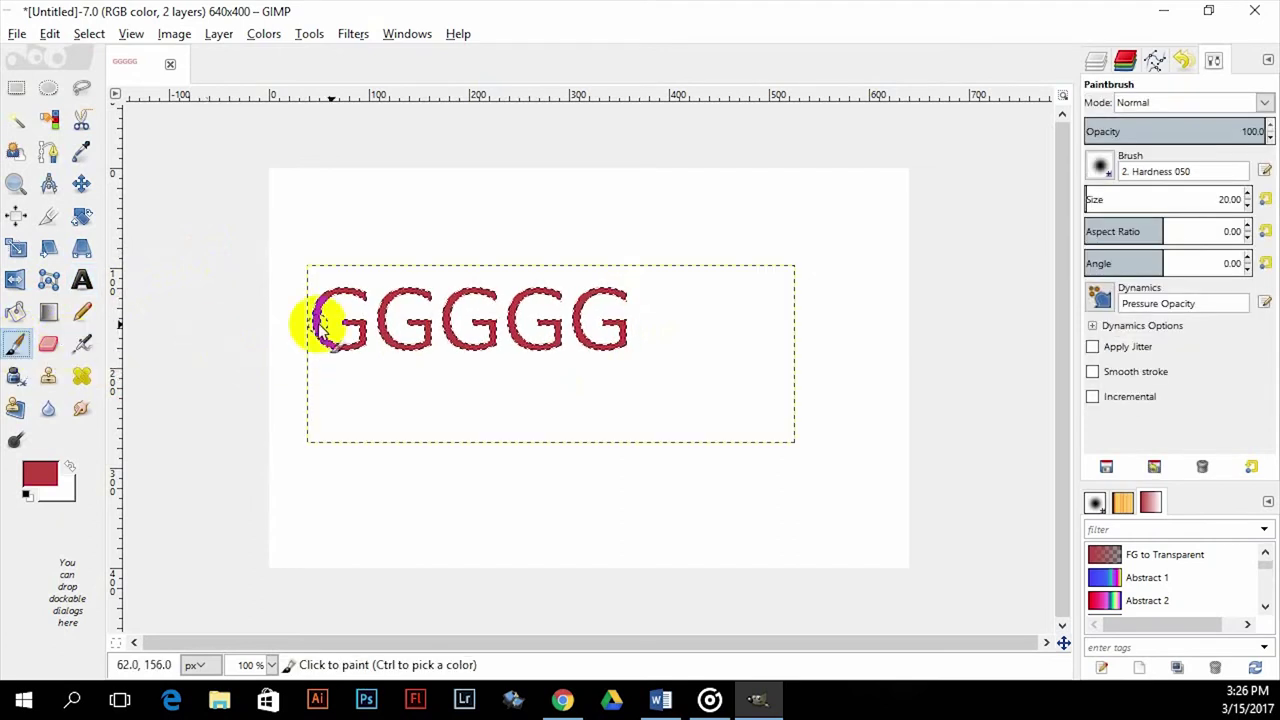
pyautogui.click(42, 472)
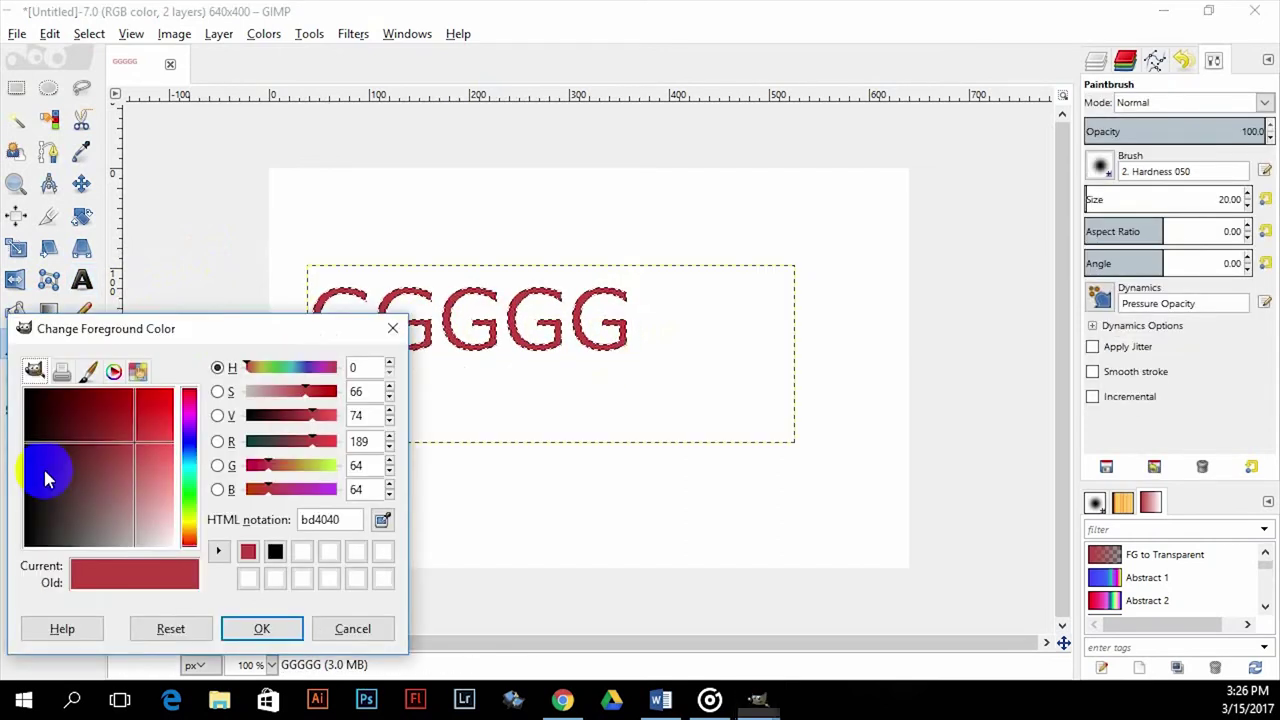
pyautogui.moveTo(131, 441); pyautogui.dragTo(47, 409)
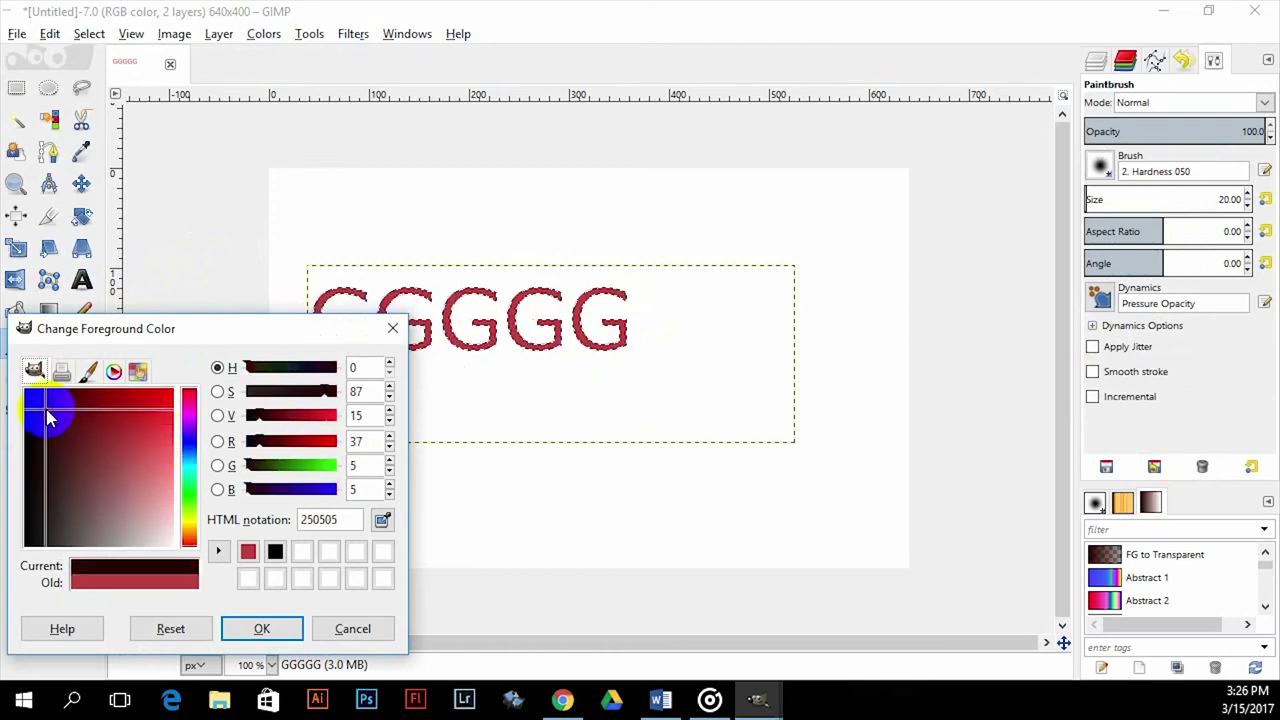
pyautogui.click(261, 628)
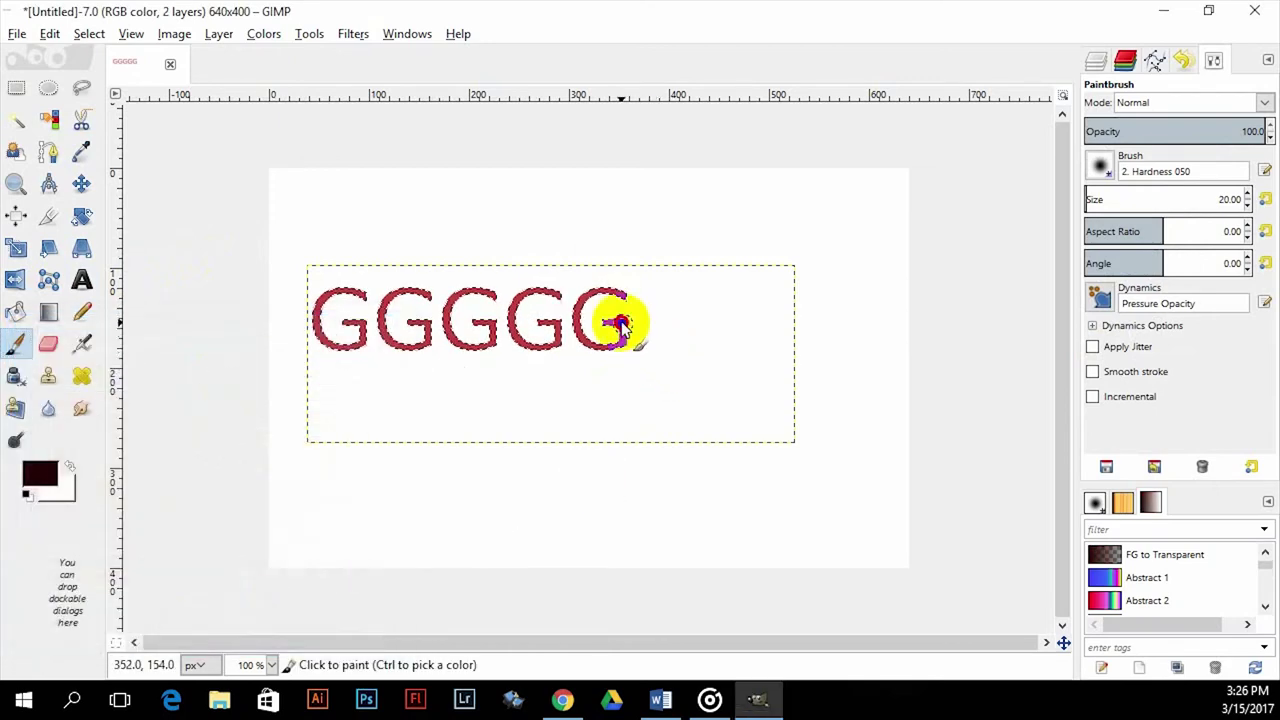
pyautogui.moveTo(405, 308)
pyautogui.mouseDown()
pyautogui.moveTo(347, 343)
pyautogui.moveTo(303, 294)
pyautogui.mouseUp()
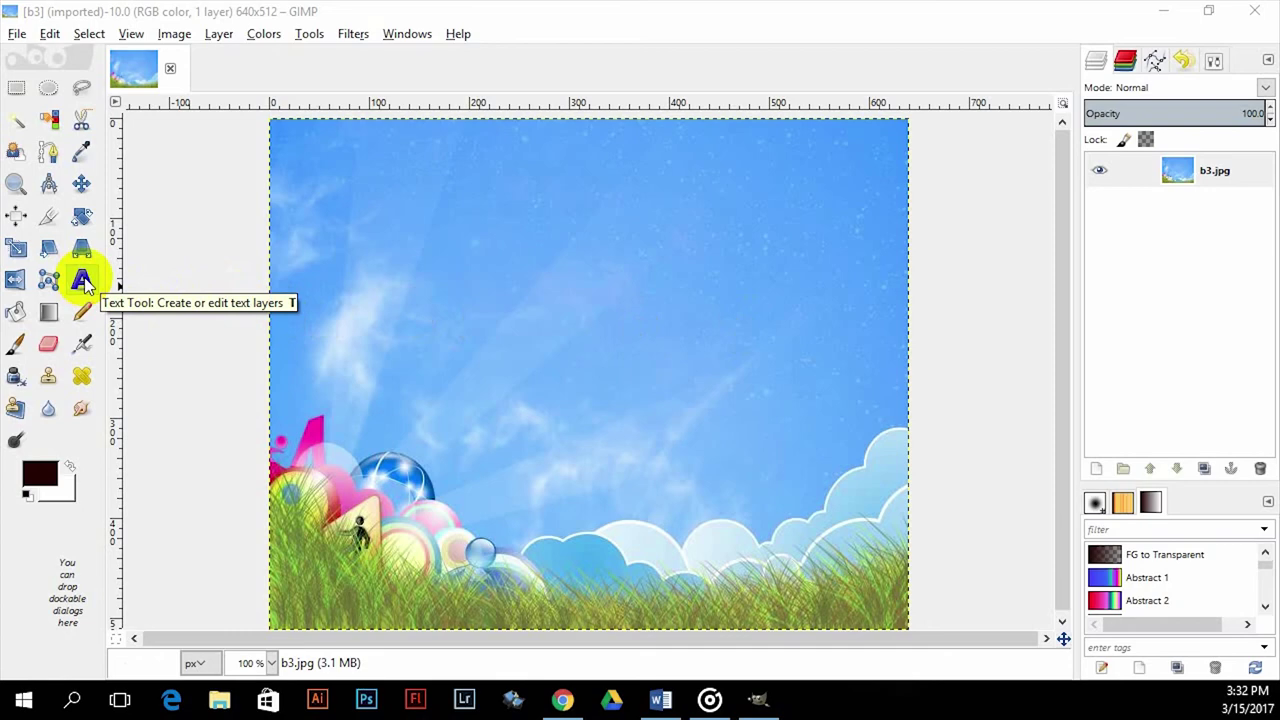
# Draw a text box about 458 × 147 px over the sky in b3.jpg and enter "Good" at 80 px.
pyautogui.click(82, 282)
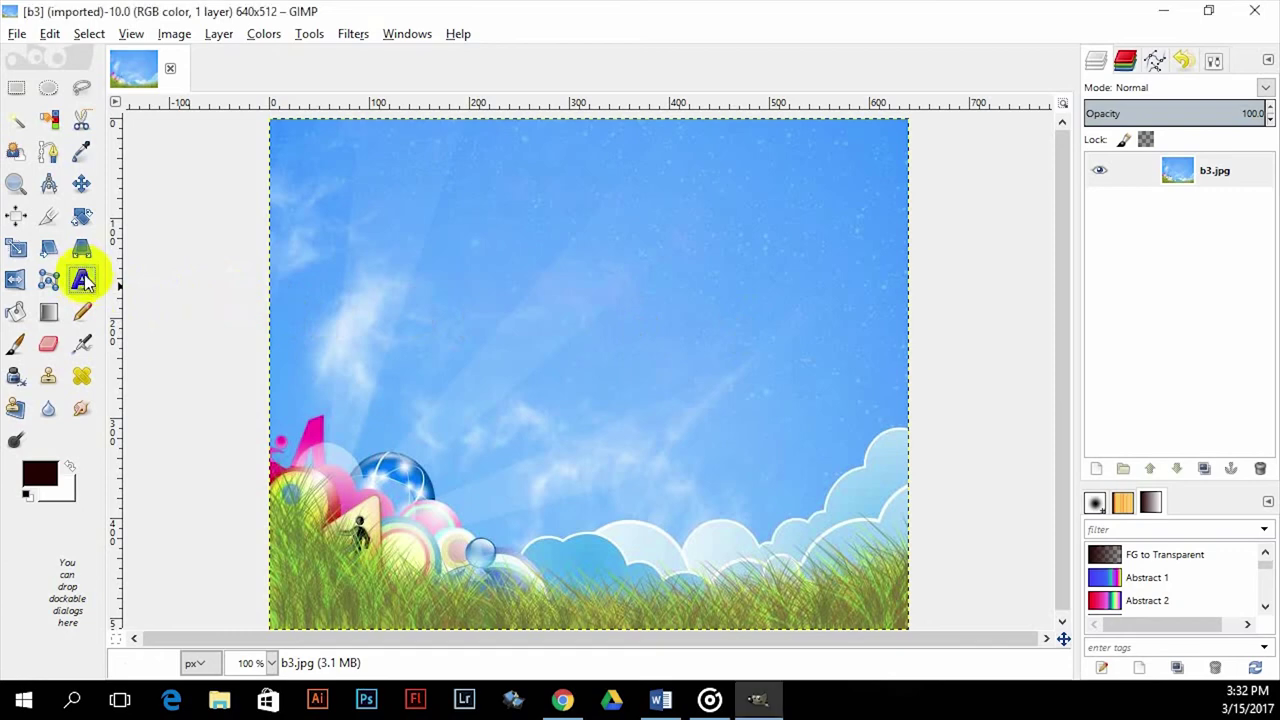
pyautogui.moveTo(375, 247); pyautogui.dragTo(831, 393)
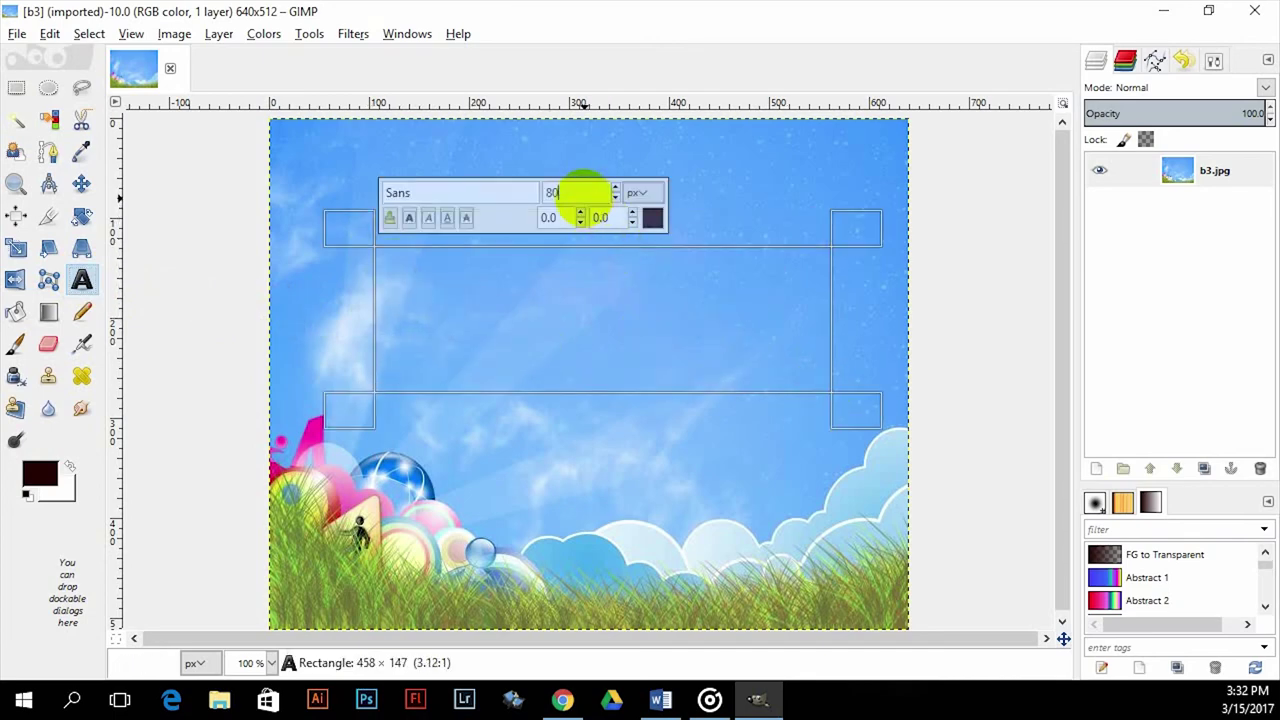
pyautogui.click(568, 318)
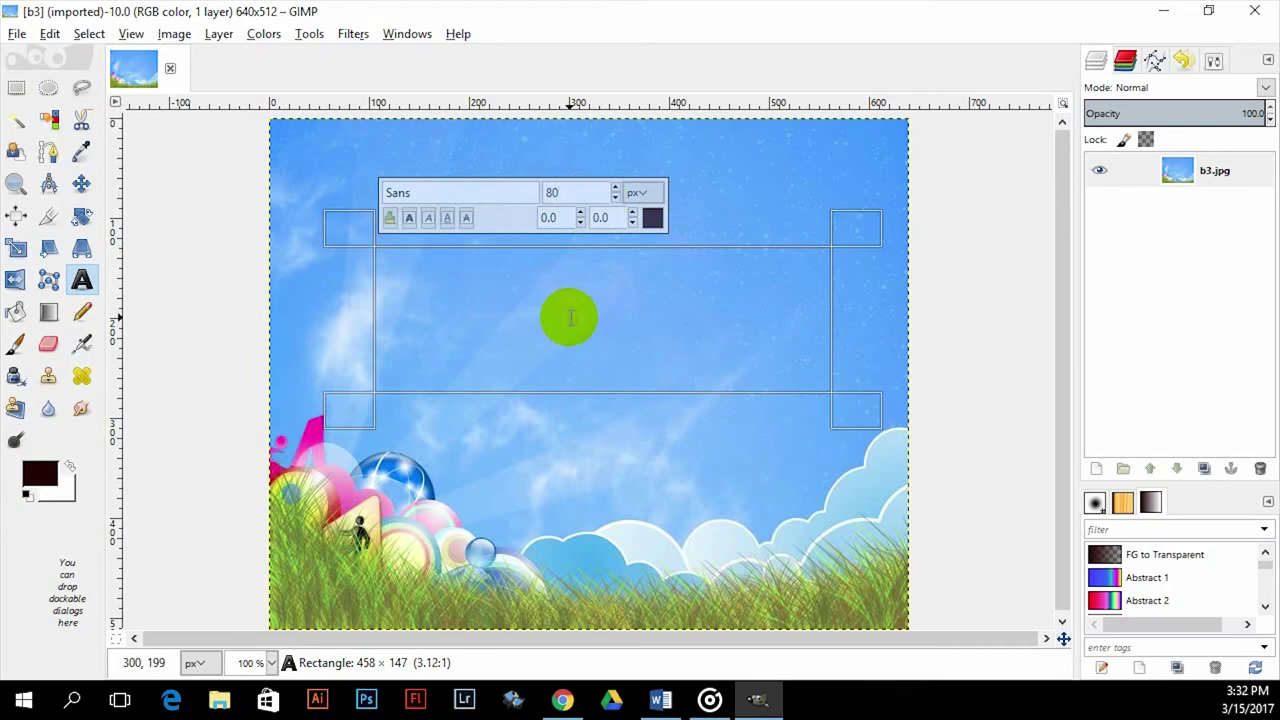
pyautogui.write('Good')
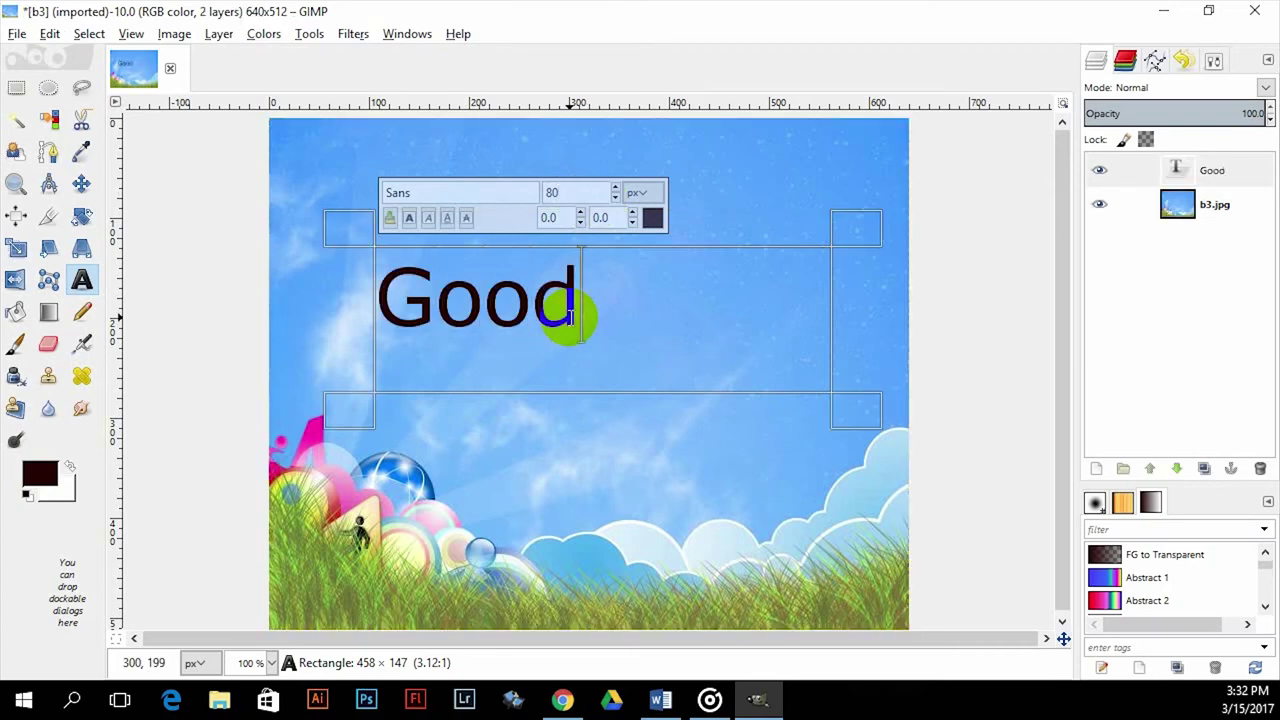
# Change the colour of the word "Good" to red d91b1b.
pyautogui.moveTo(568, 318); pyautogui.dragTo(376, 285)
pyautogui.click(652, 218)
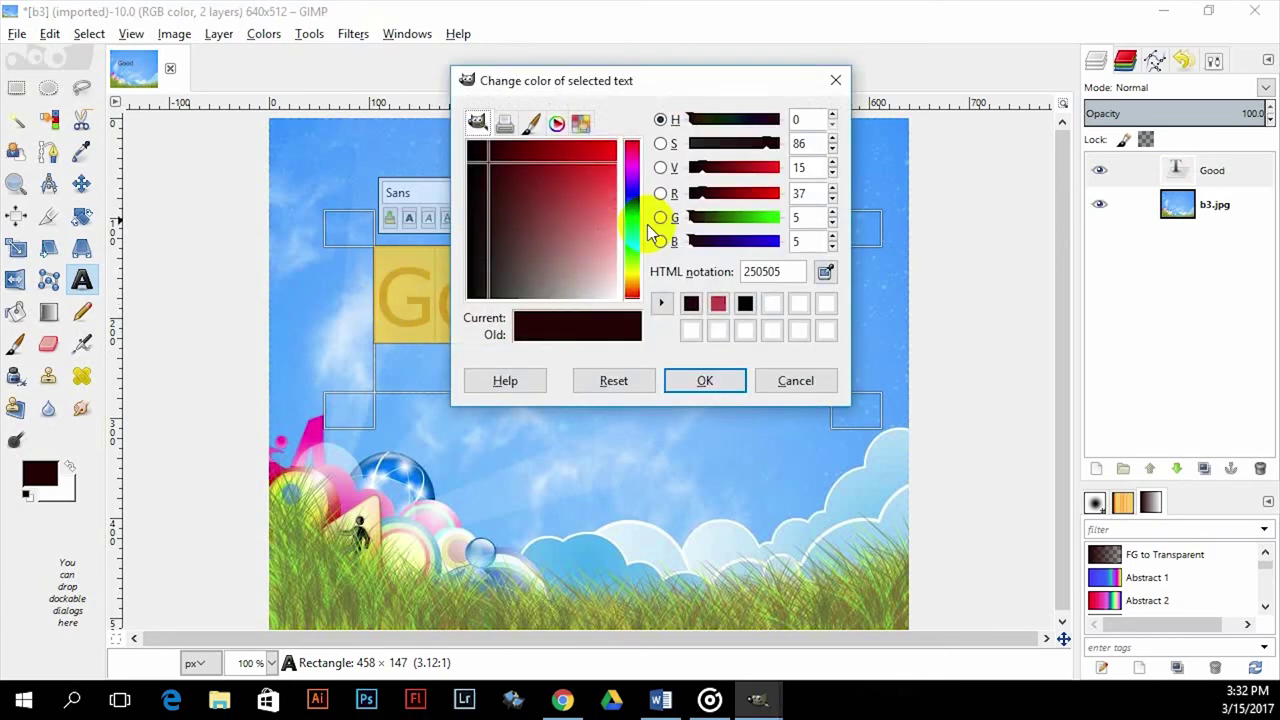
pyautogui.click(604, 150)
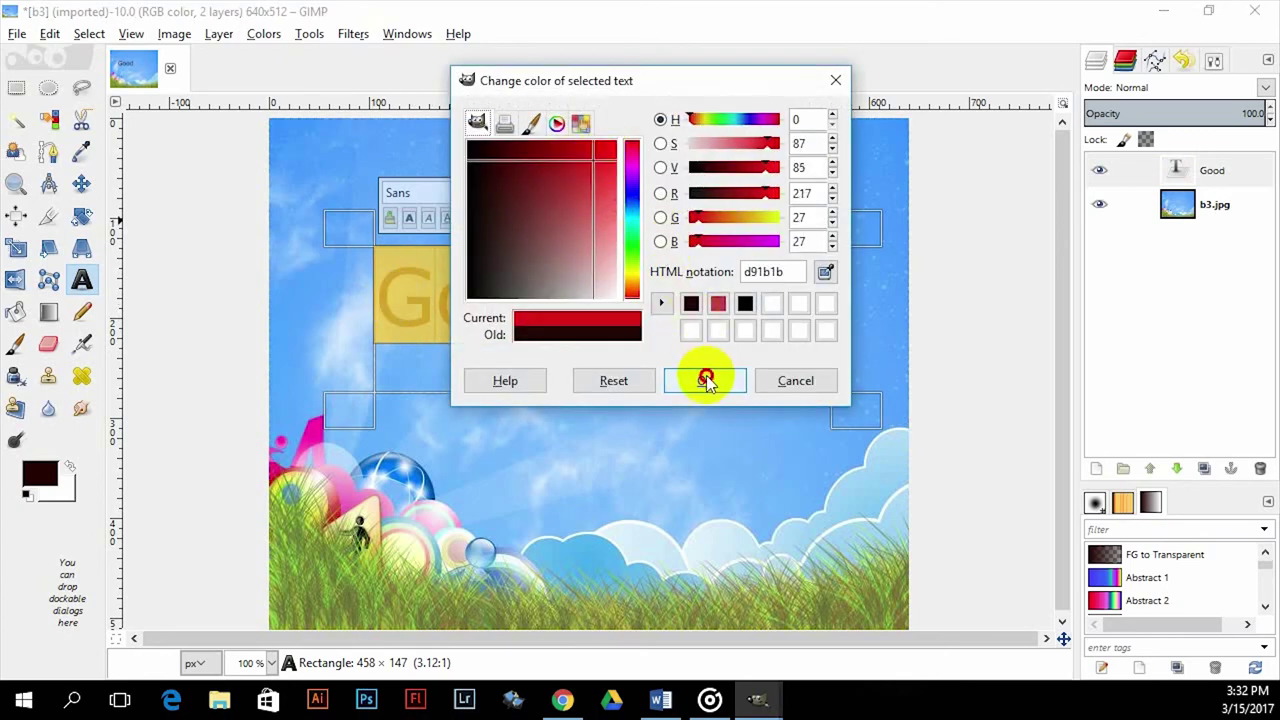
pyautogui.click(700, 376)
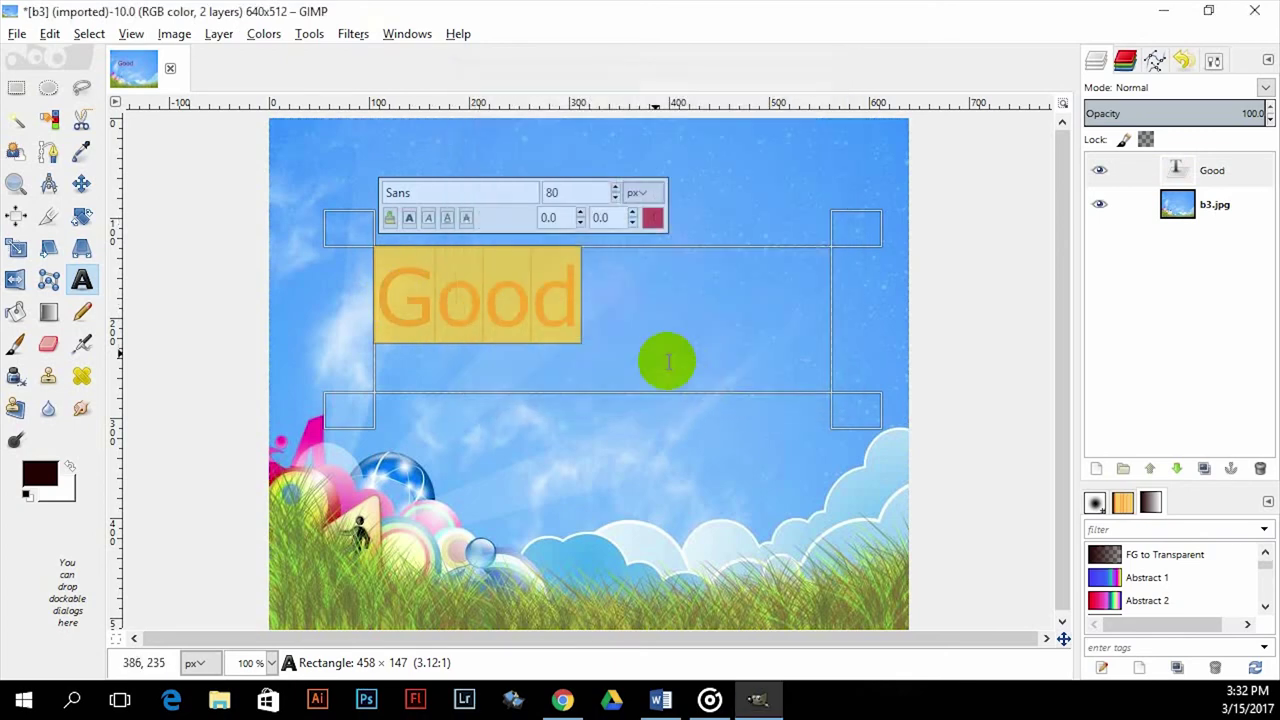
# Discard the text information of the "Good" layer and try to select its letters as text.
pyautogui.rightClick(1108, 247)
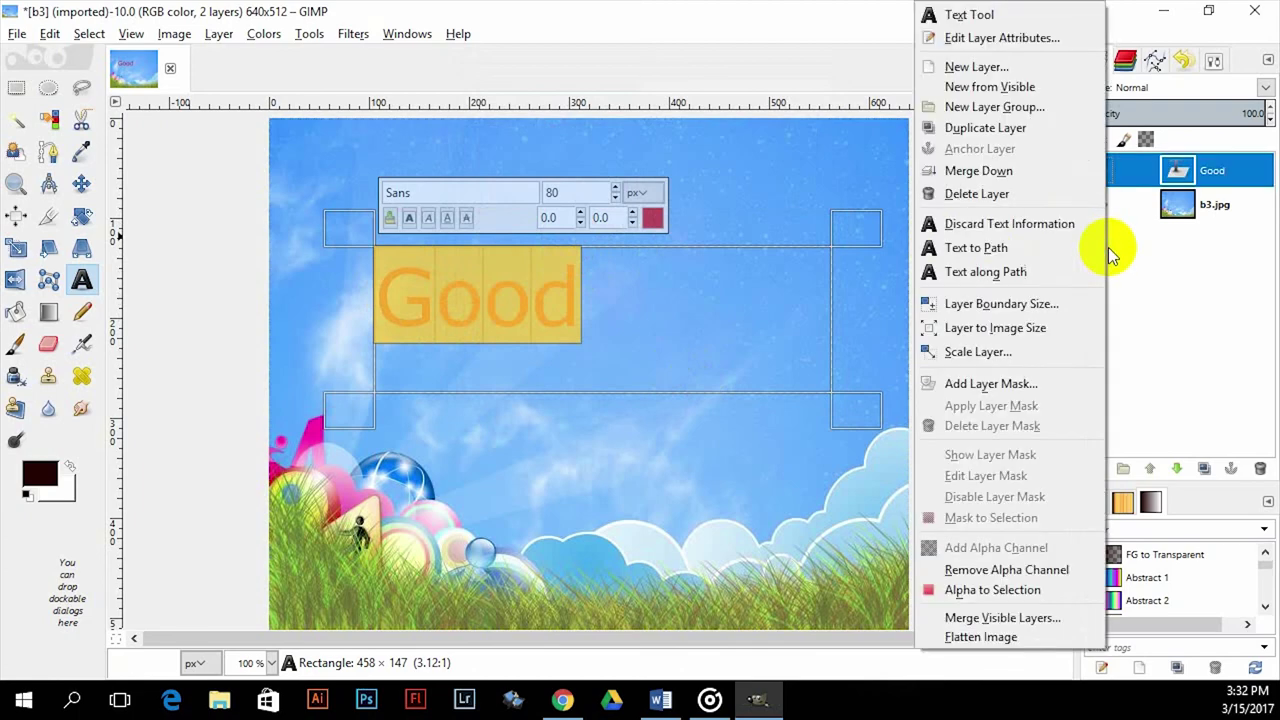
pyautogui.click(1031, 227)
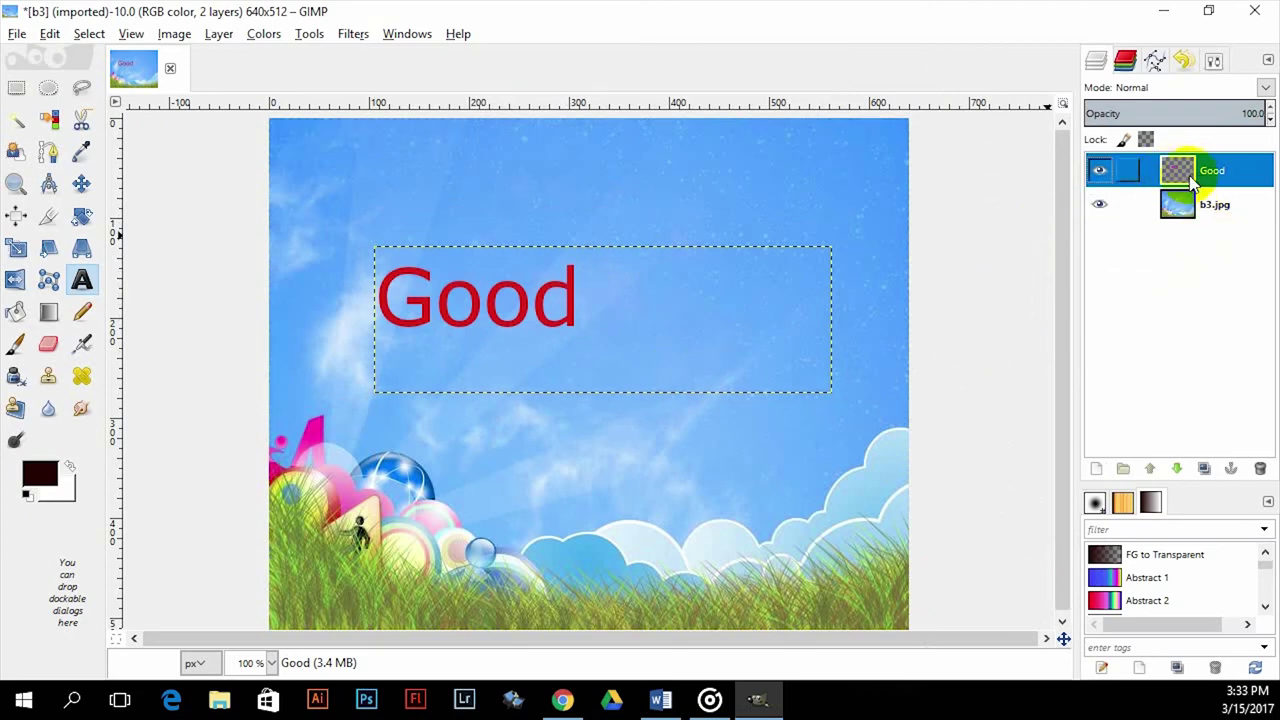
pyautogui.click(771, 329)
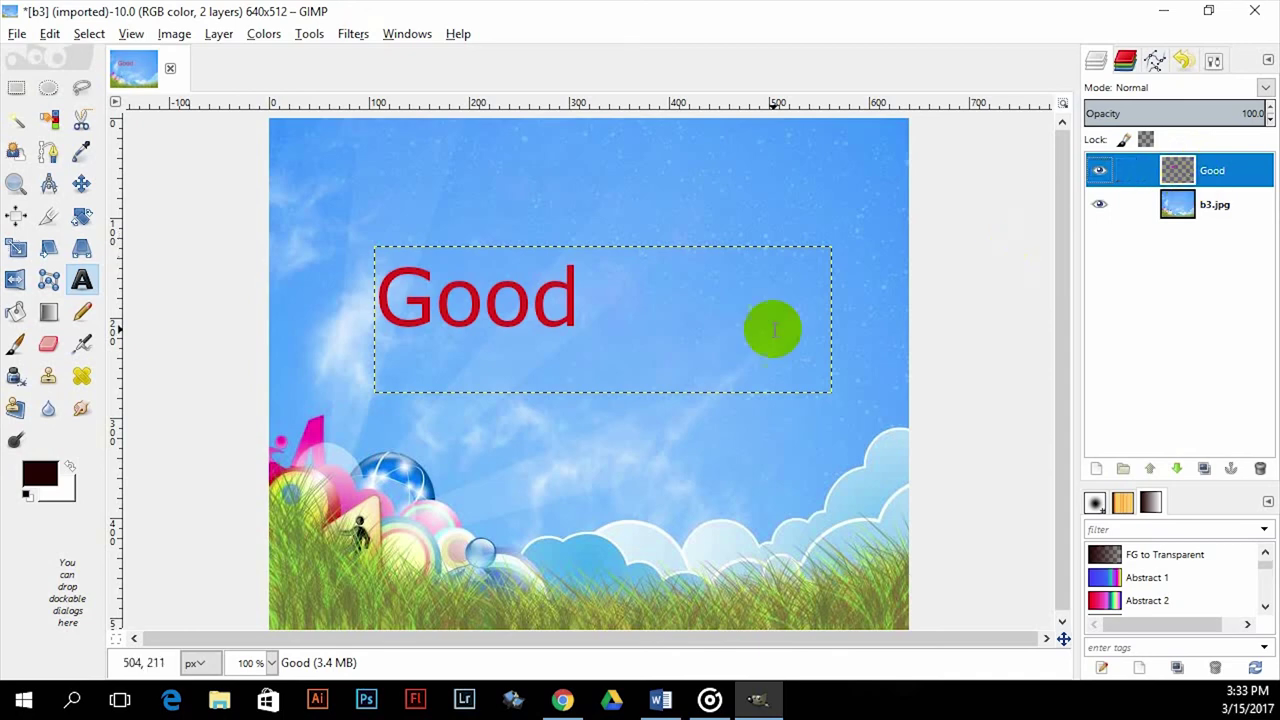
pyautogui.moveTo(530, 297); pyautogui.dragTo(557, 297)
pyautogui.moveTo(557, 297); pyautogui.dragTo(583, 306)
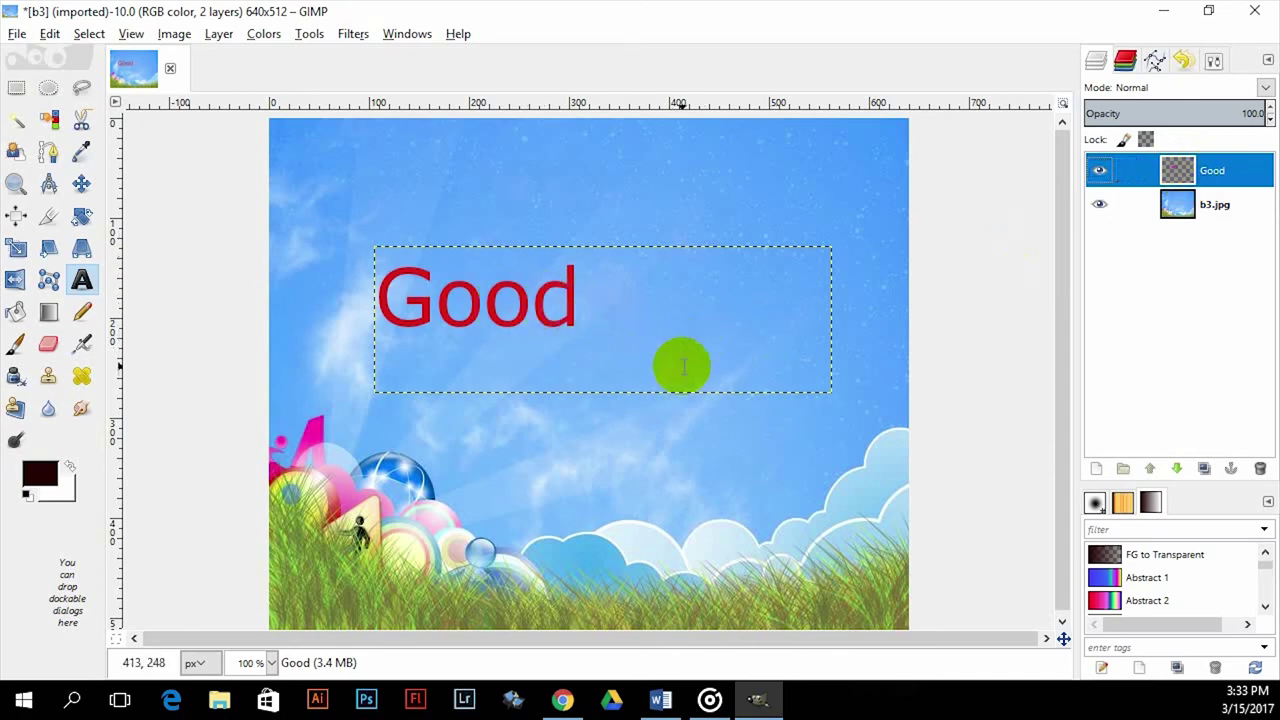
pyautogui.click(785, 443)
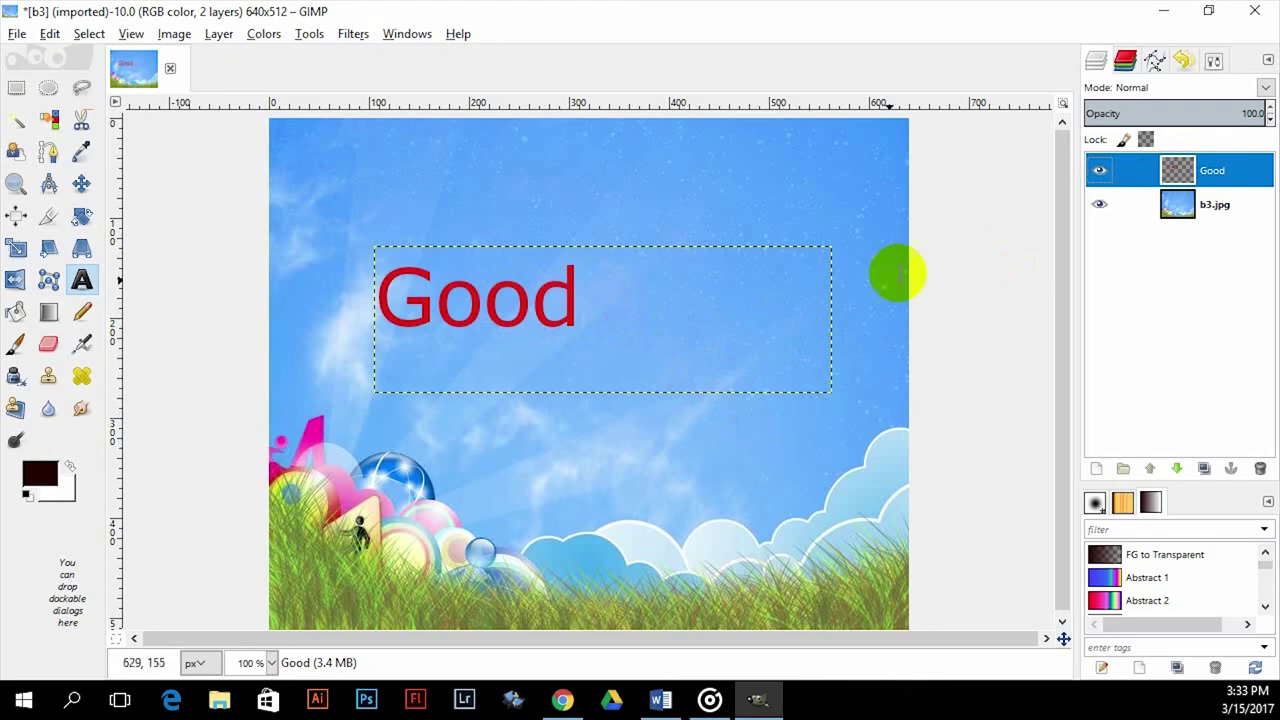
# Show the Text tool's options.
pyautogui.click(1213, 61)
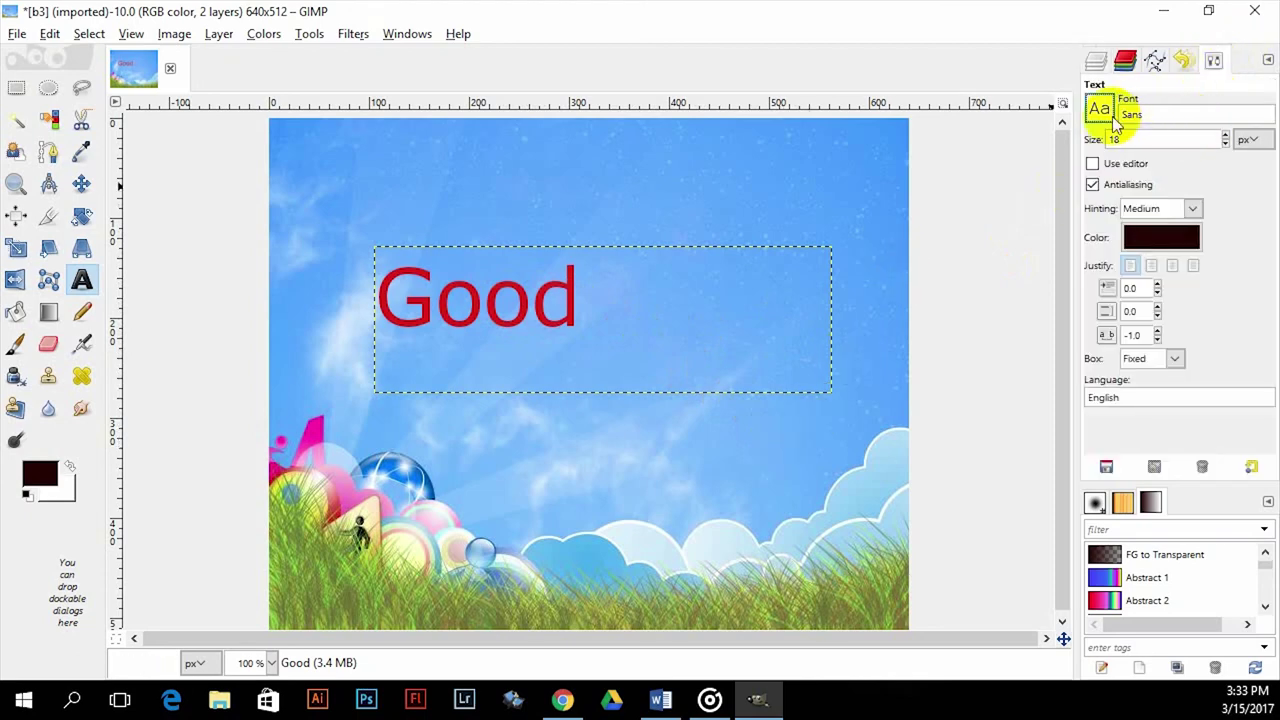